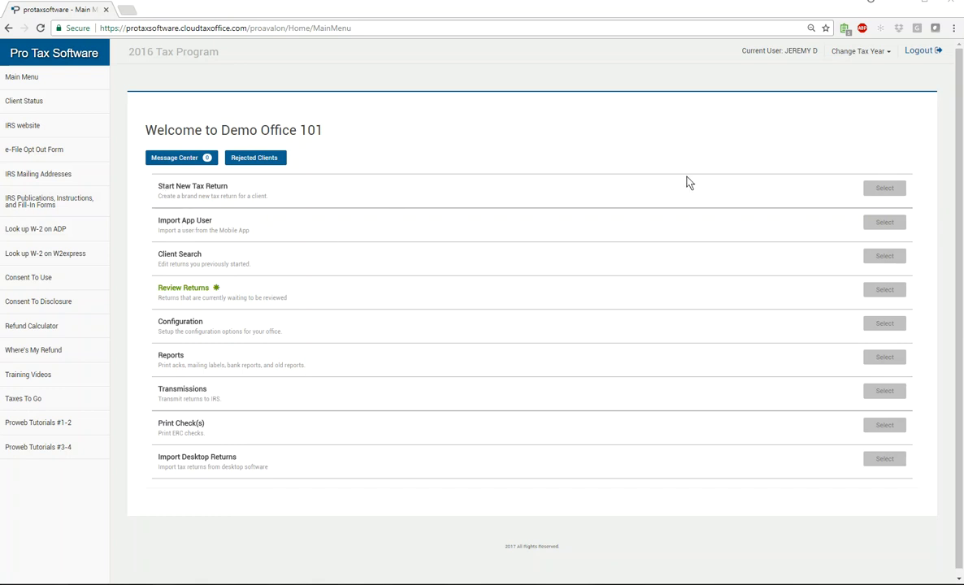
Start a new tax return from the Main Menu to show the available taxpayer profiles
left_click(886, 190)
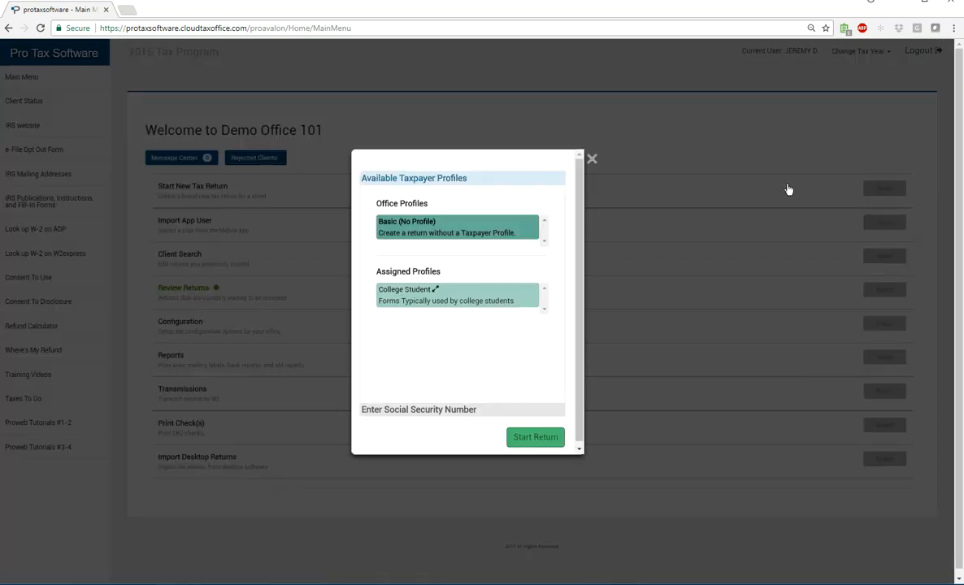
Review the taxpayer profiles and the College Student form list, then collapse the profile section
scroll(474, 278, "down", 1)
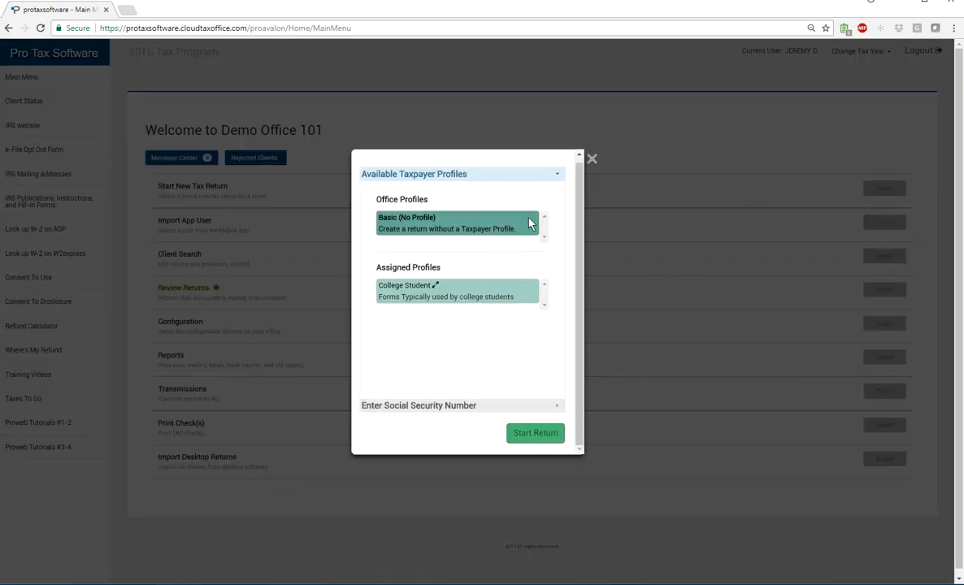
left_click(560, 176)
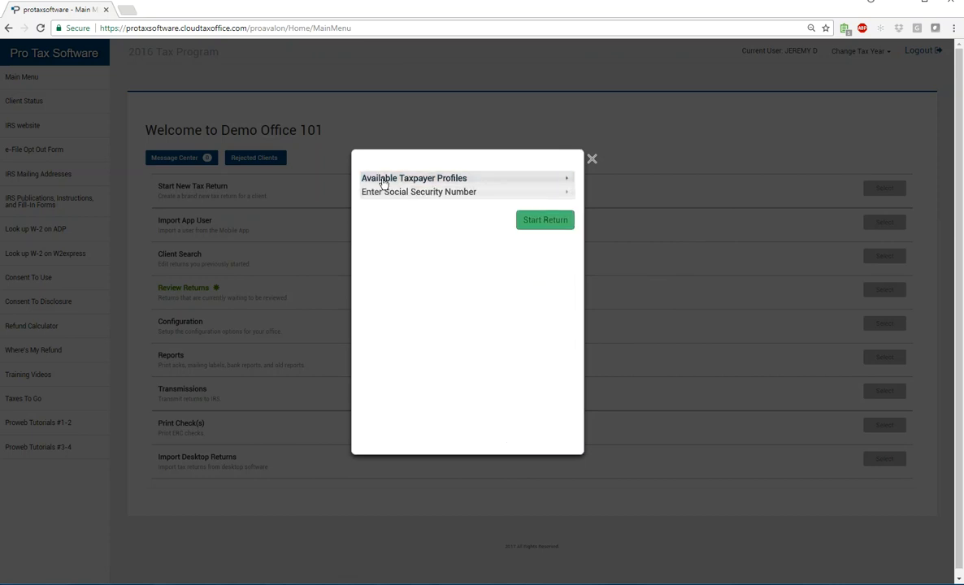
left_click(567, 180)
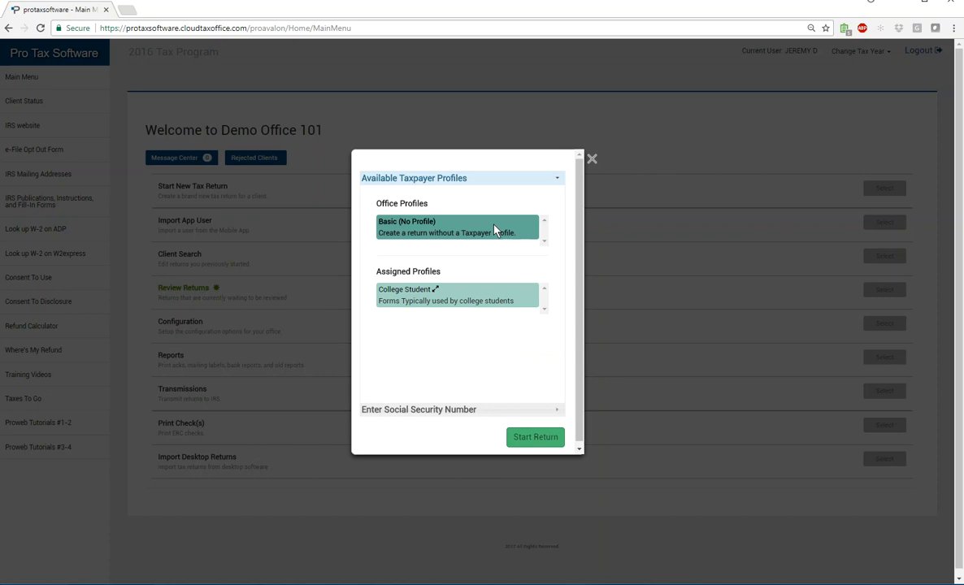
left_click(434, 290)
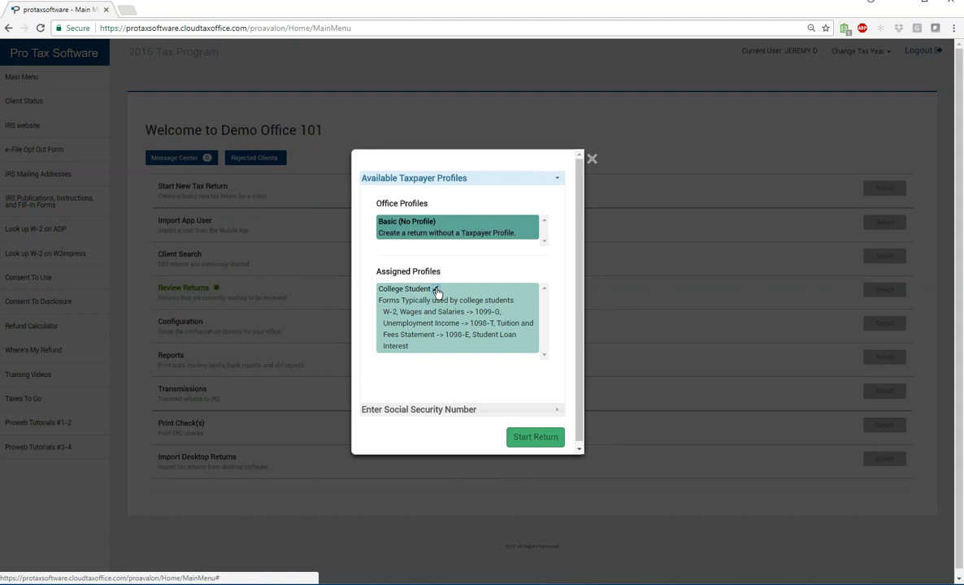
left_click(436, 290)
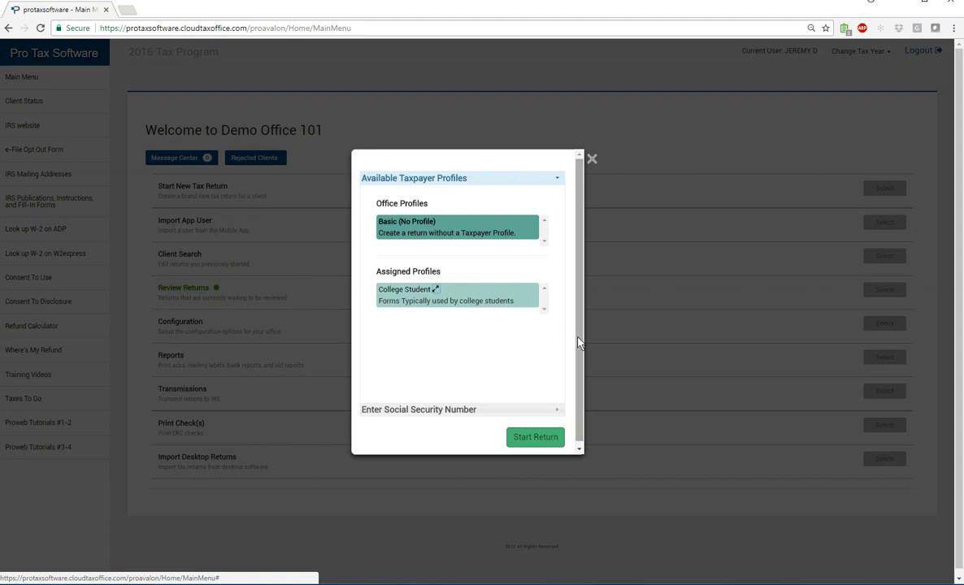
scroll(578, 346, "down", 1)
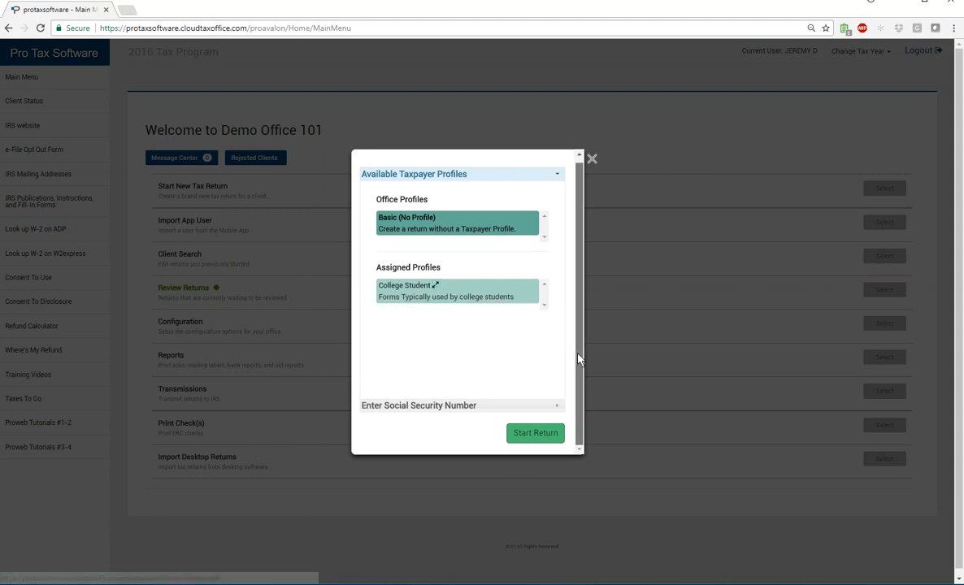
left_click(558, 177)
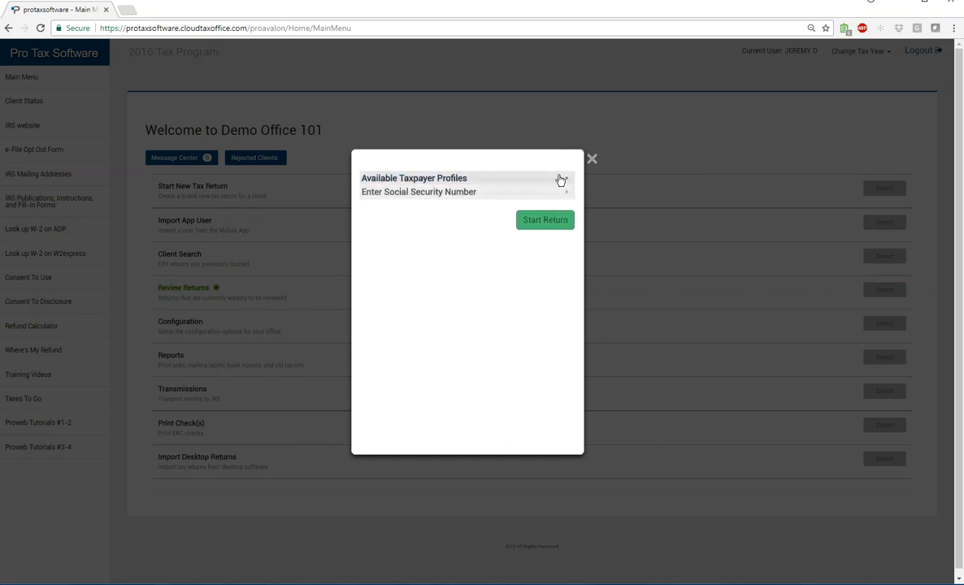
Enter and confirm the taxpayer's Social Security number
left_click(403, 195)
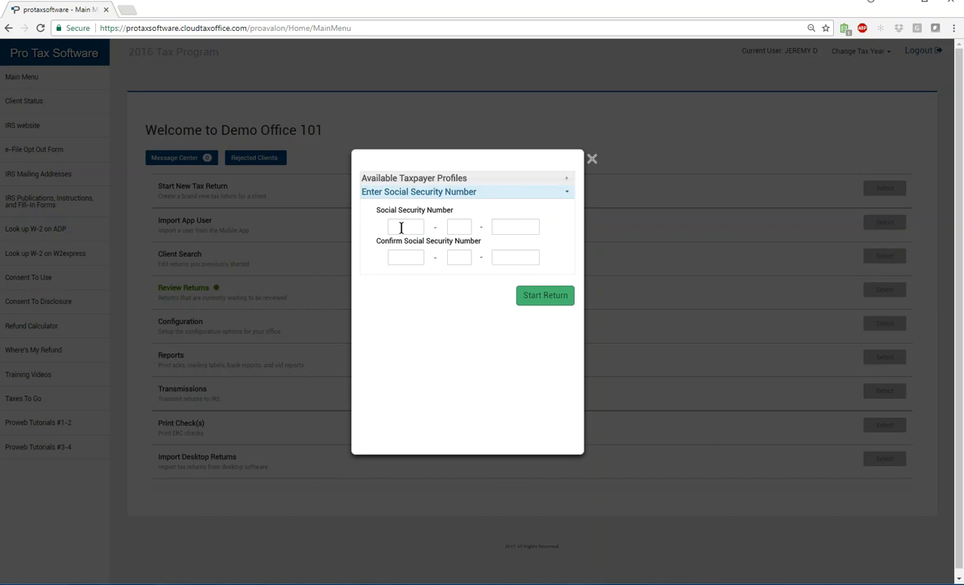
left_click(401, 227)
Create the return, acknowledge the 7216 consent reminder, and choose Head of Household filing status
left_click(544, 297)
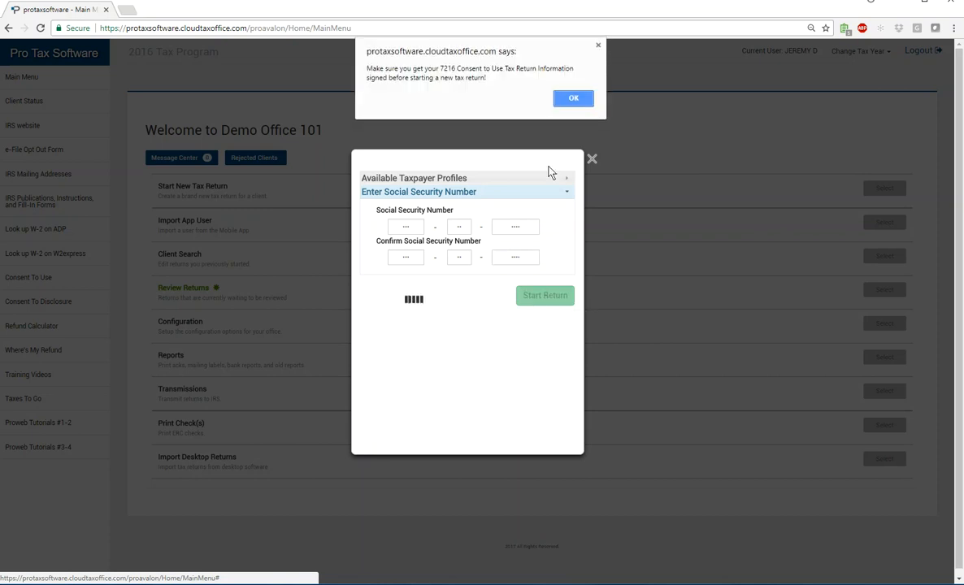
left_click(572, 99)
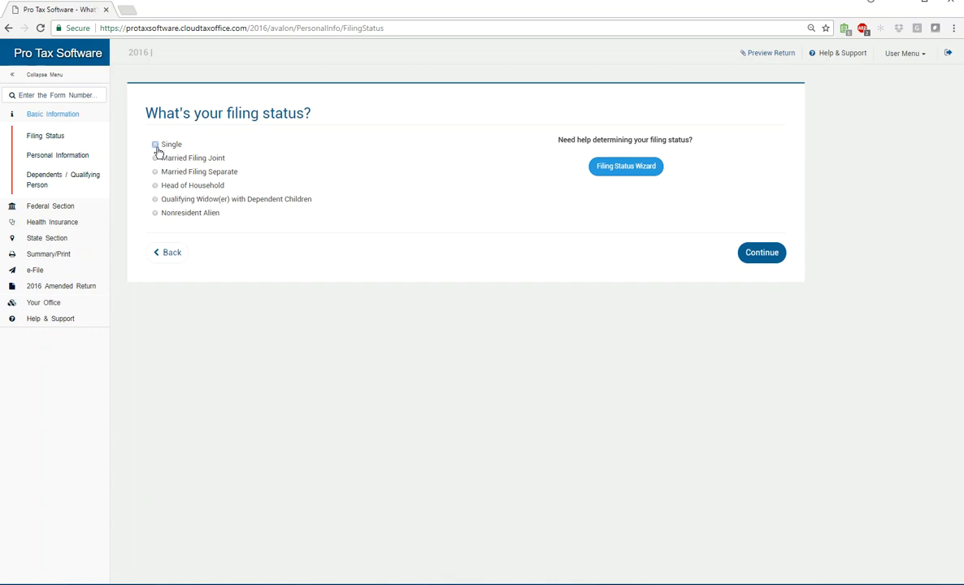
left_click(155, 187)
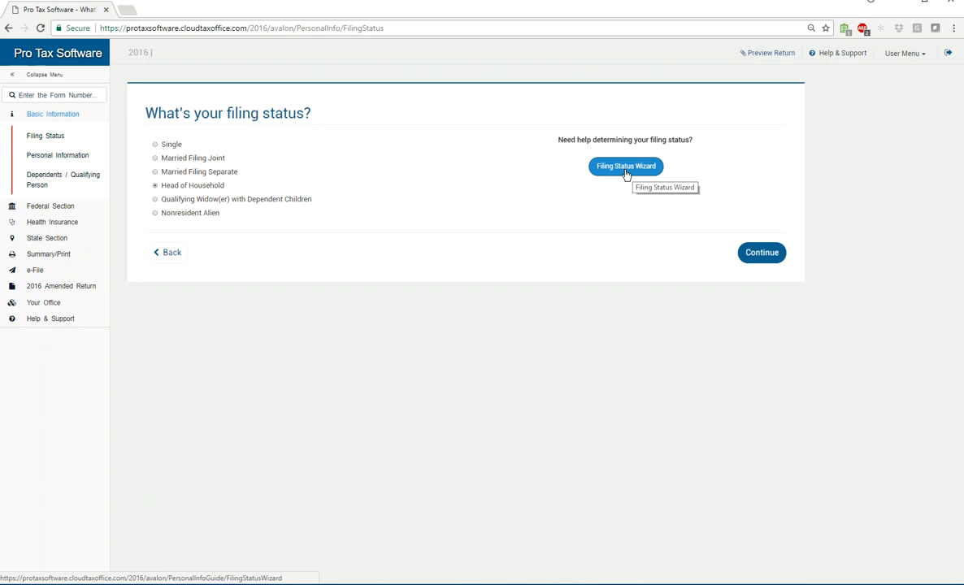
Enter the taxpayer's first and last name, date of birth, and occupation 'sales'
left_click(761, 253)
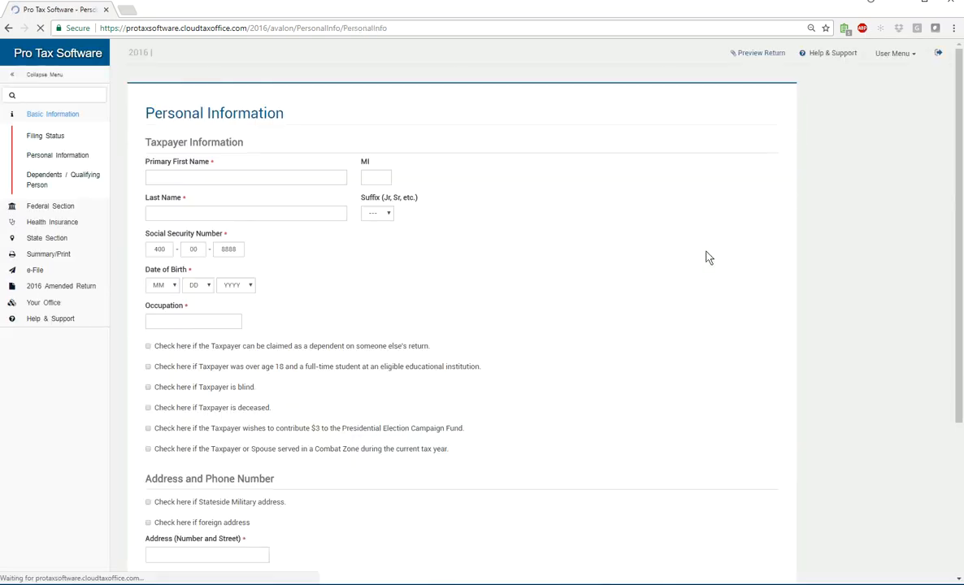
left_click(165, 213)
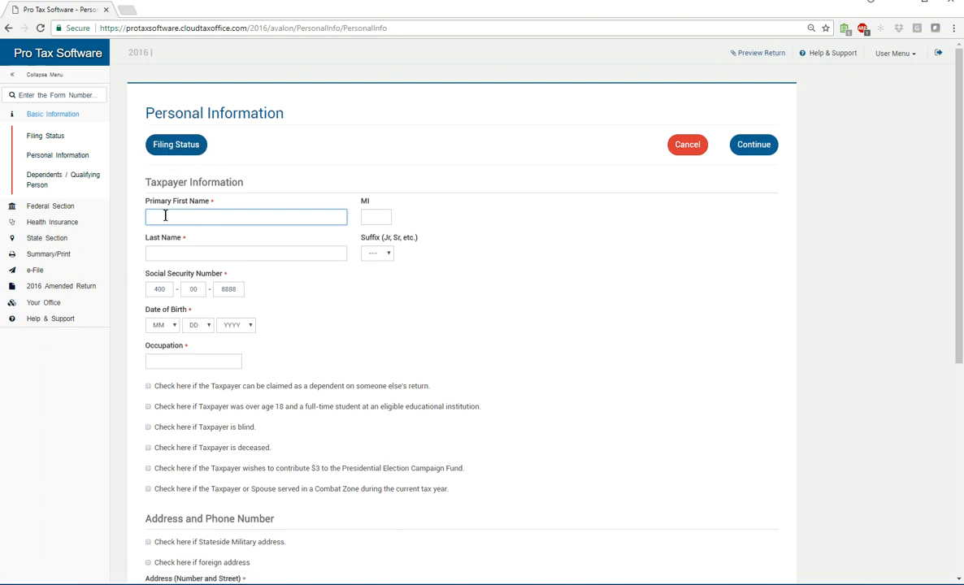
type("hann")
key("Tab")
type("taxpayer")
key("Tab")
key("Tab")
key("Tab")
key("Tab")
key("9")
key("Tab")
key("9")
key("Tab")
type("19991968")
key("Tab")
type("sales")
Enter the taxpayer's Florida street address and zip code so city and state fill in
key("Tab")
key("Tab")
key("Tab")
key("Tab")
key("Tab")
key("Tab")
key("Tab")
key("Tab")
key("Tab")
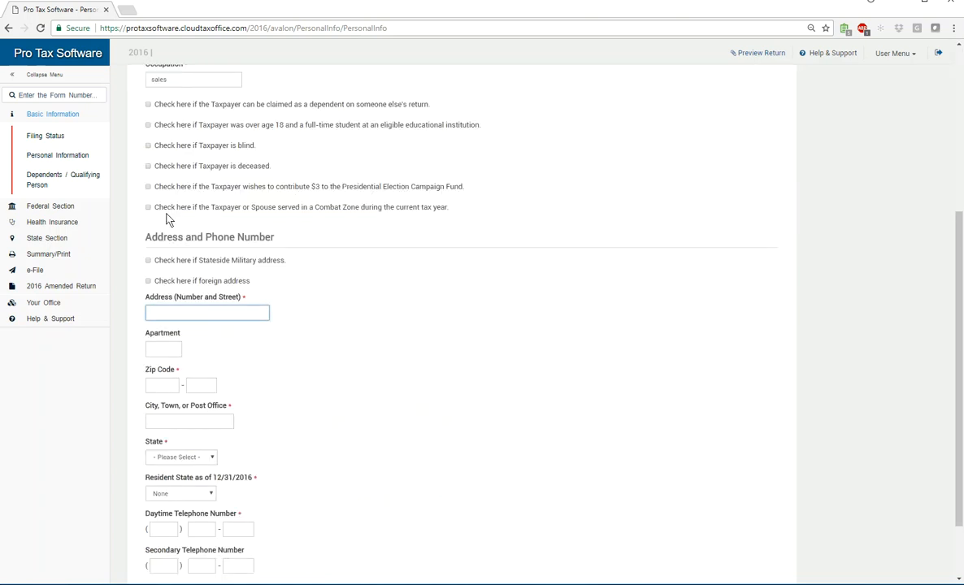
scroll(167, 344, "down", 1)
scroll(189, 415, "up", 4)
scroll(189, 421, "down", 2)
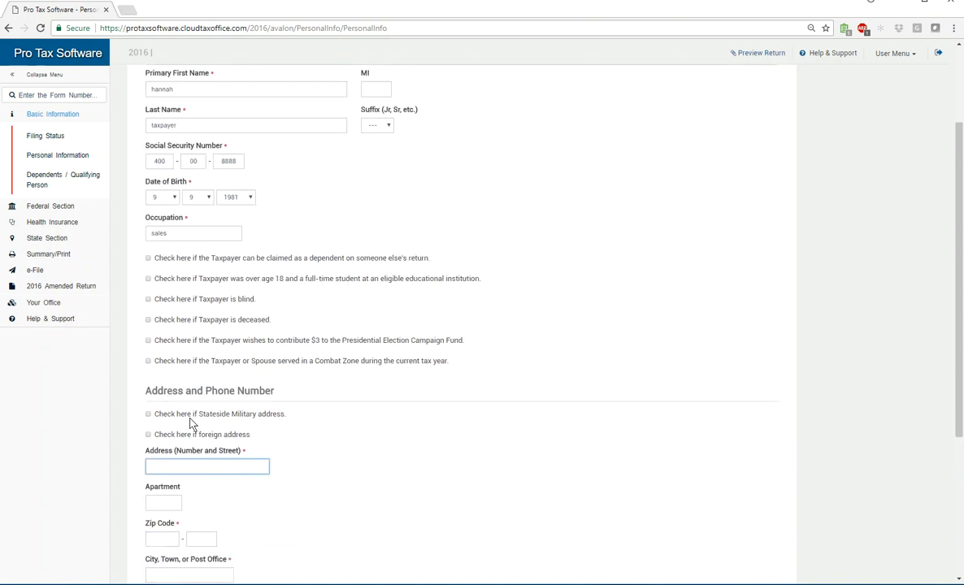
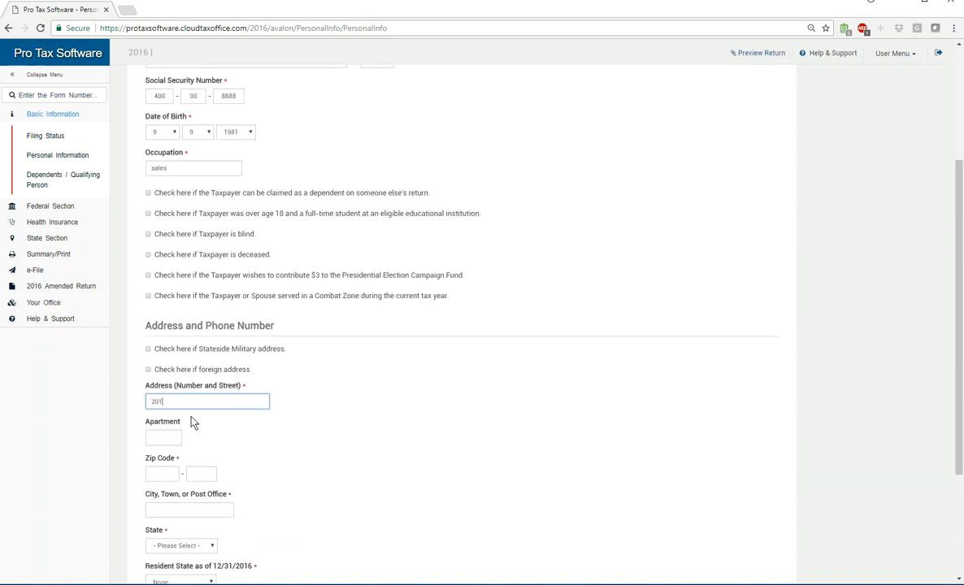
key("Tab")
key("Tab")
type("33016")
key("Tab")
key("Tab")
key("Tab")
key("Tab")
left_click(191, 417)
key("Tab")
Enter the daytime and secondary phone numbers and save the personal information
type("35")
key("BackSpace")
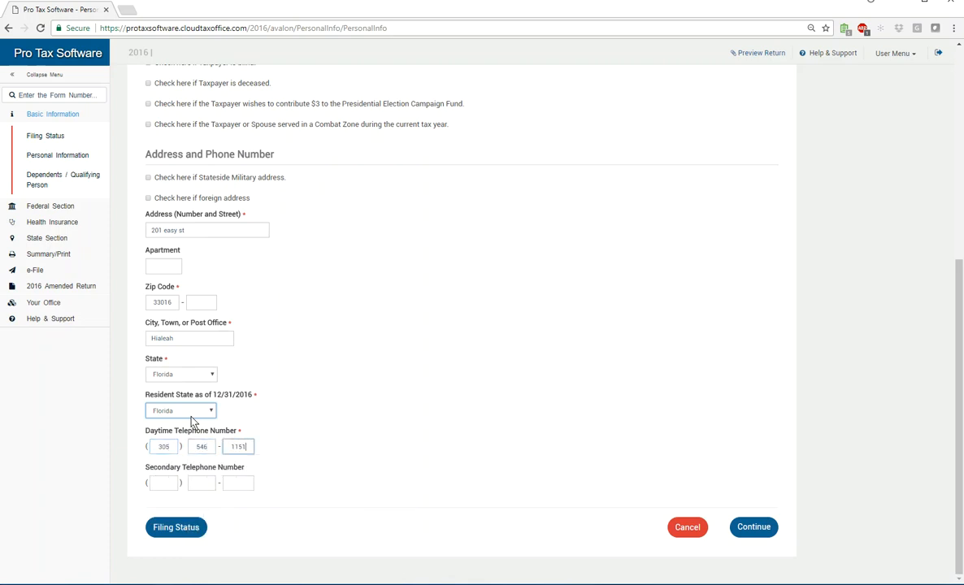
key("Tab")
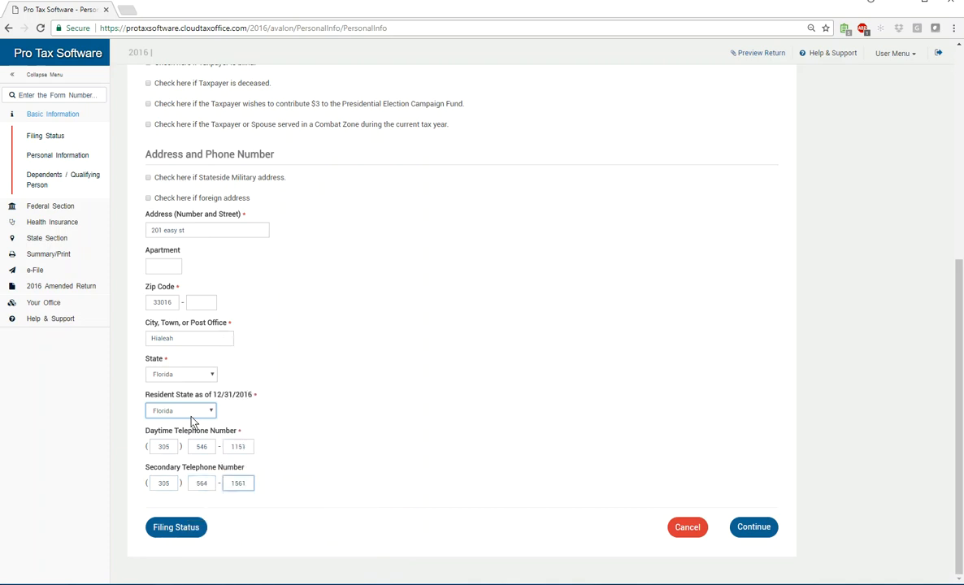
key("shift+Tab")
key("shift+Tab")
key("shift+Tab")
key("shift+Tab")
key("shift+Tab")
key("Tab")
key("Tab")
key("Tab")
key("Tab")
key("Tab")
key("shift+Tab")
key("shift+Tab")
key("shift+Tab")
key("shift+Tab")
key("shift+Tab")
key("Tab")
key("Tab")
key("Tab")
key("Tab")
left_click(755, 526)
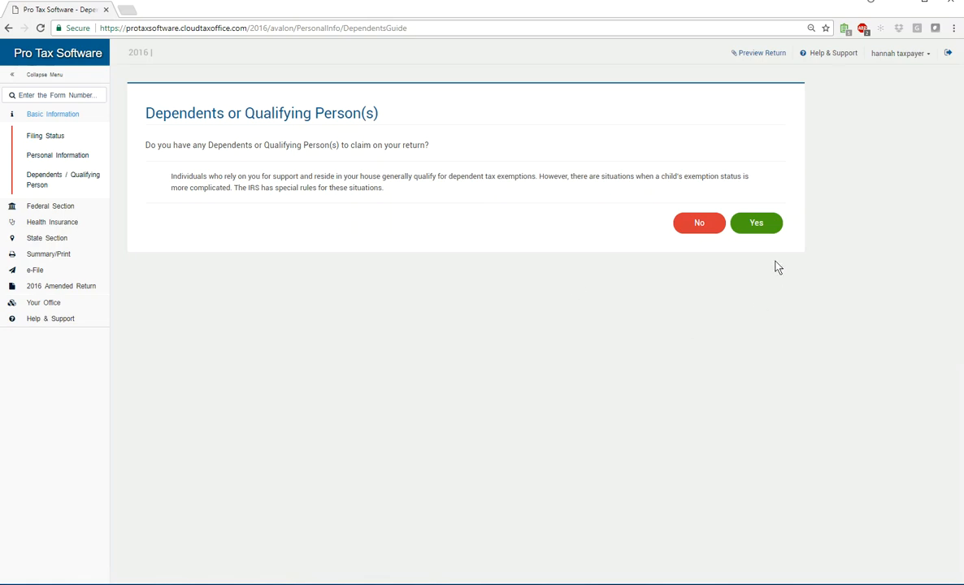
Confirm there are dependents and enter the first dependent's name and birth date 9/9/2010
left_click(763, 228)
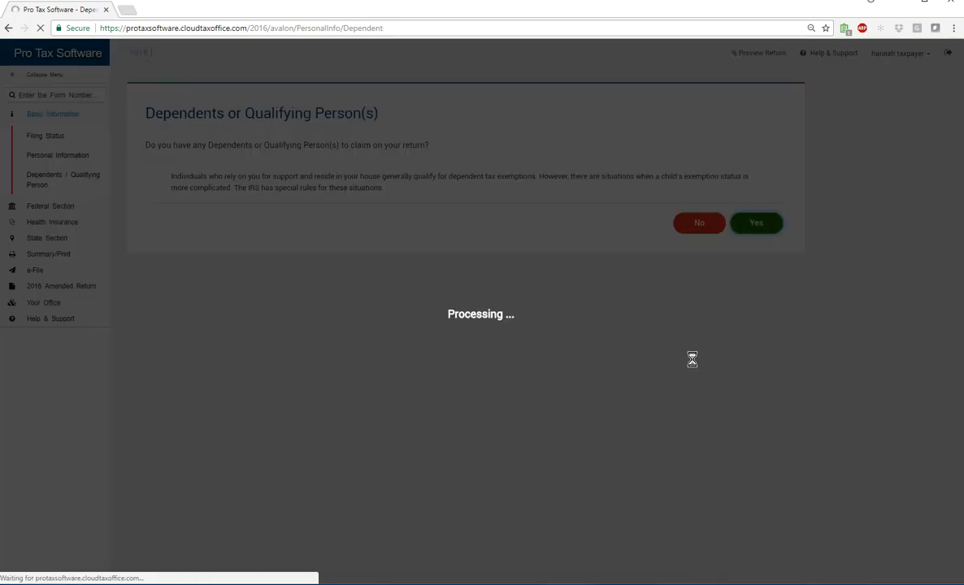
left_click(173, 154)
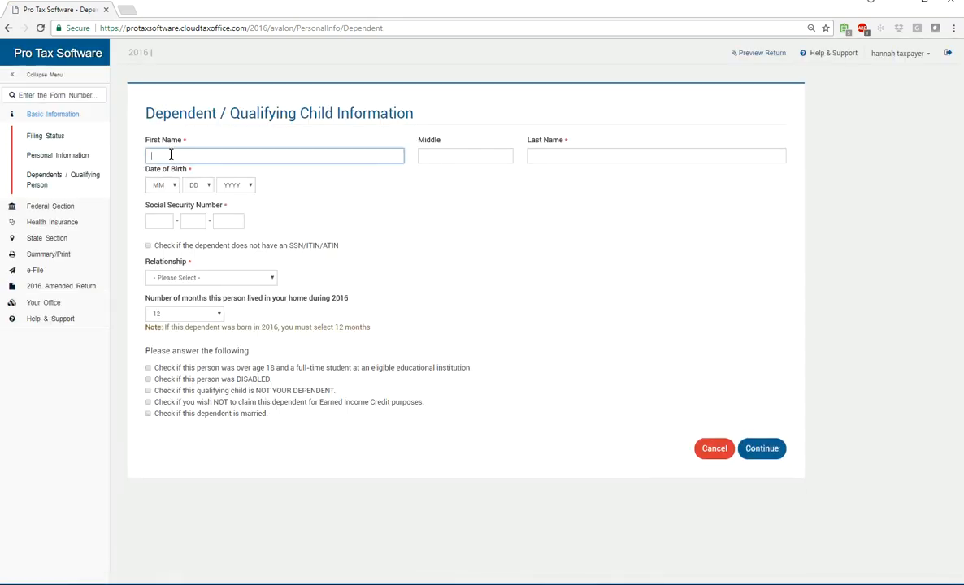
type("elijah")
key("Tab")
key("Tab")
type("taxpayer")
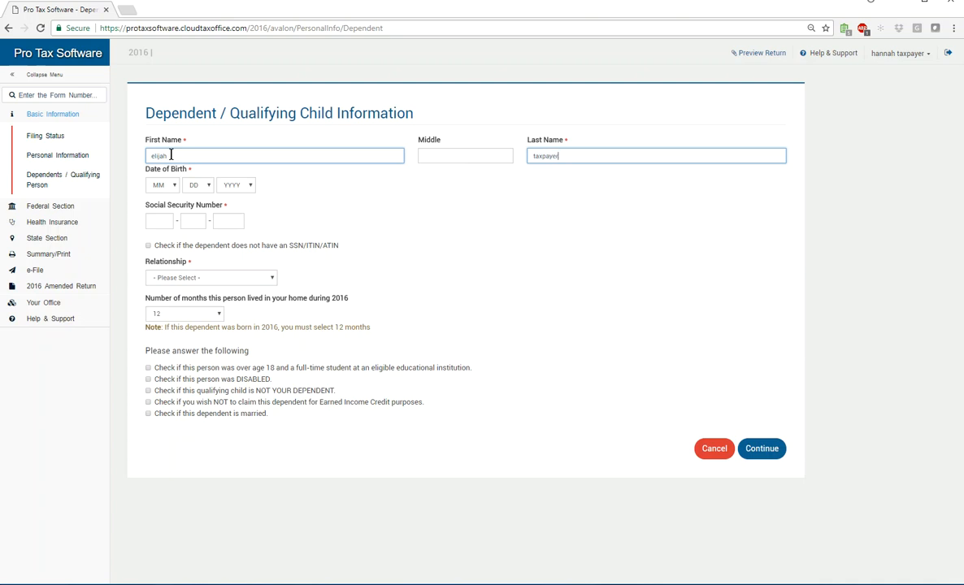
key("Tab")
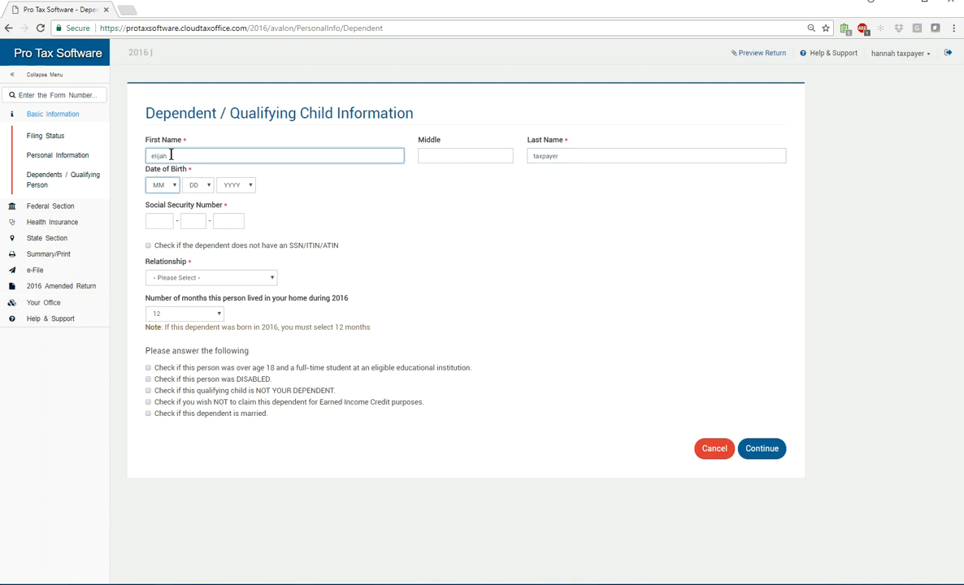
key("9")
key("Tab")
key("9")
key("Tab")
key("Tab")
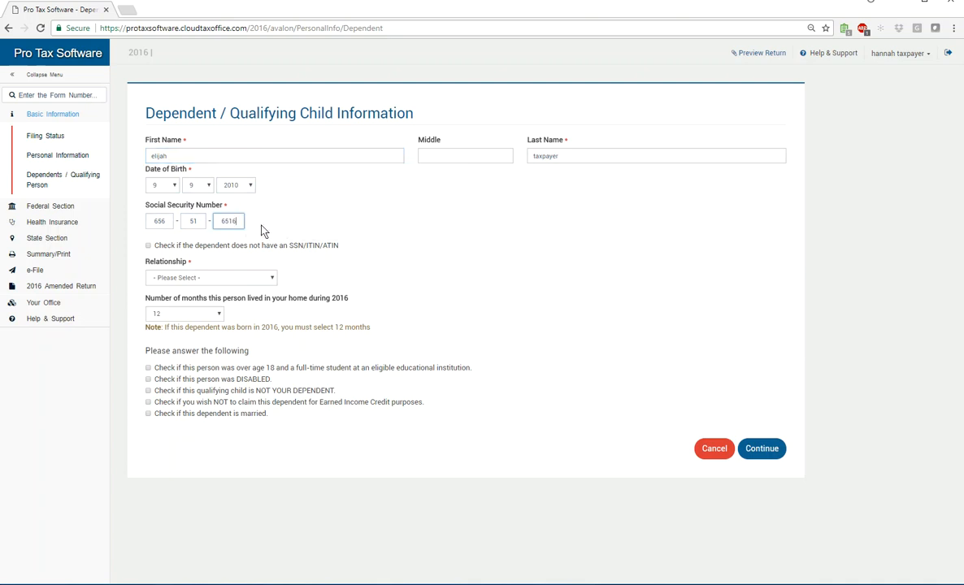
Give the dependent a Social Security number, set relationship to Son, and save
left_click(149, 246)
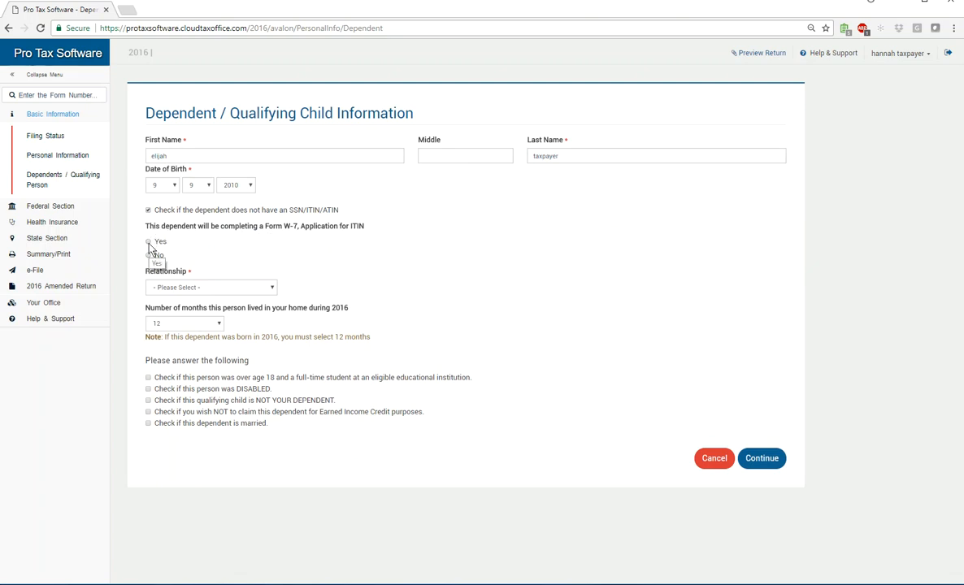
left_click(149, 242)
left_click(148, 211)
left_click(159, 221)
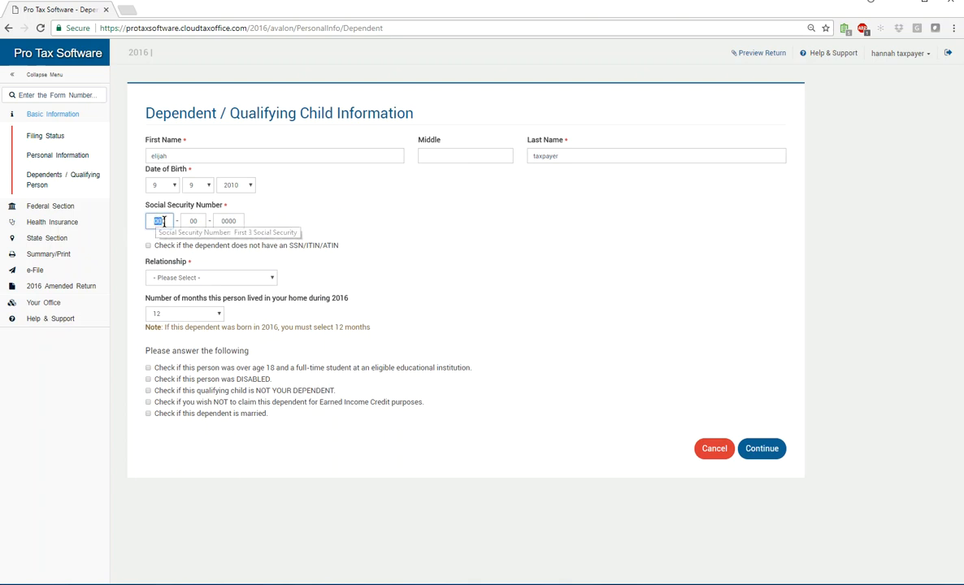
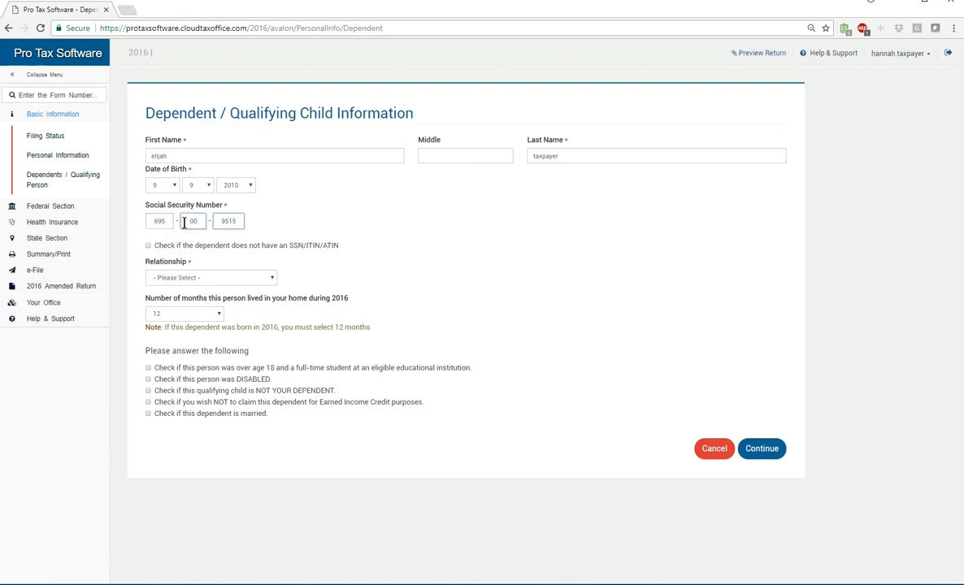
left_click(260, 277)
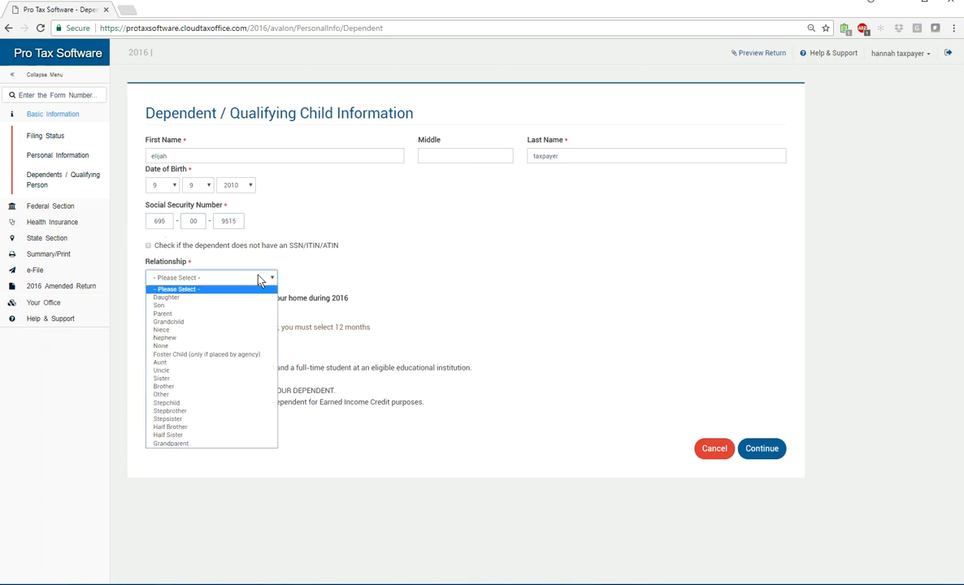
left_click(227, 306)
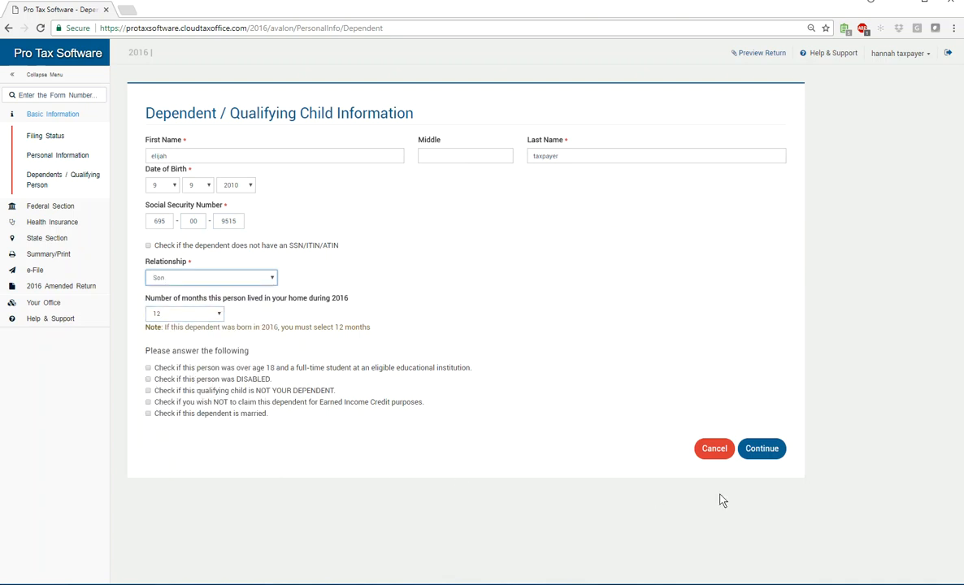
left_click(764, 451)
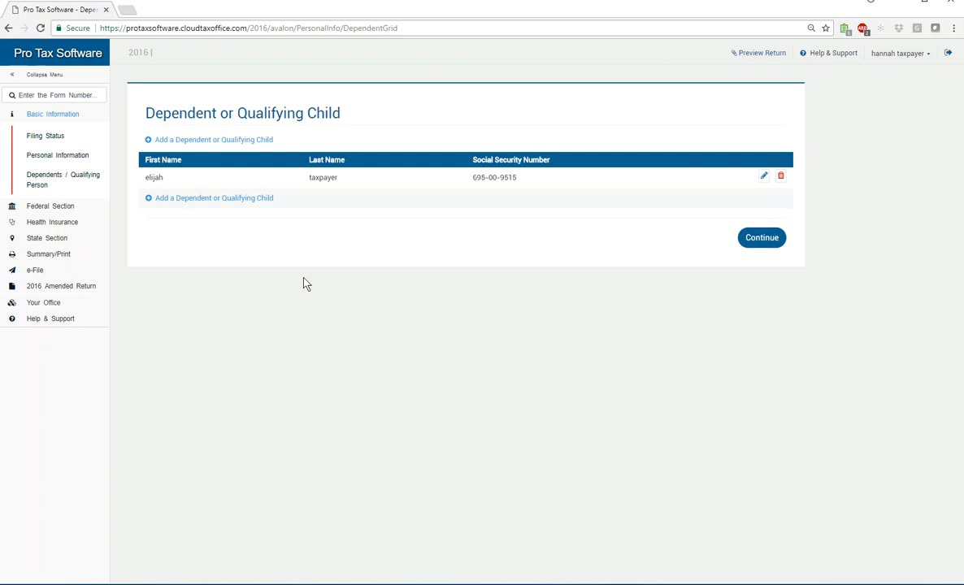
Add a second dependent with their name and birth date 12/12/2013
left_click(176, 199)
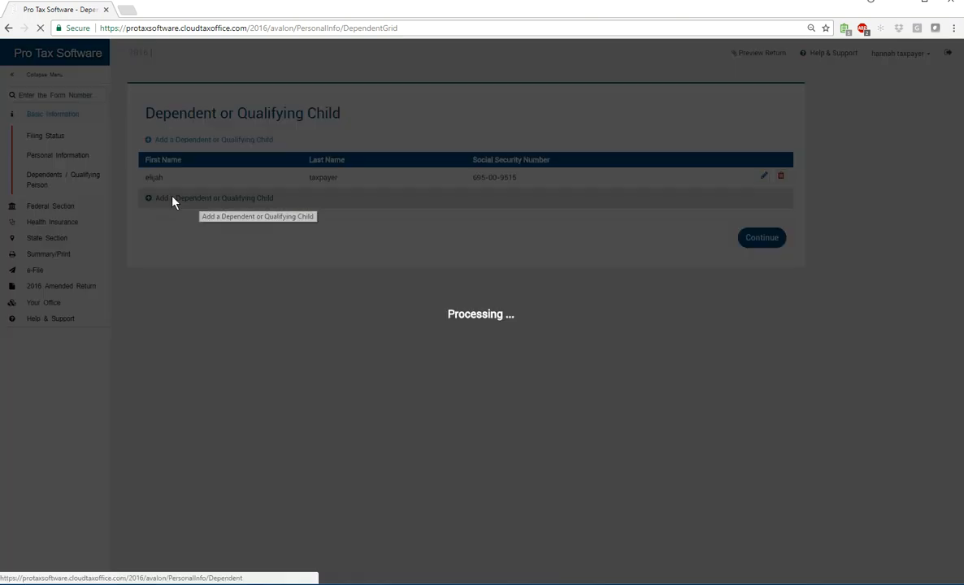
left_click(171, 151)
type("sarah")
key("Tab")
type("taxpayer")
key("Tab")
type("12")
key("Tab")
type("12")
key("Tab")
key("Tab")
key("shift+Tab")
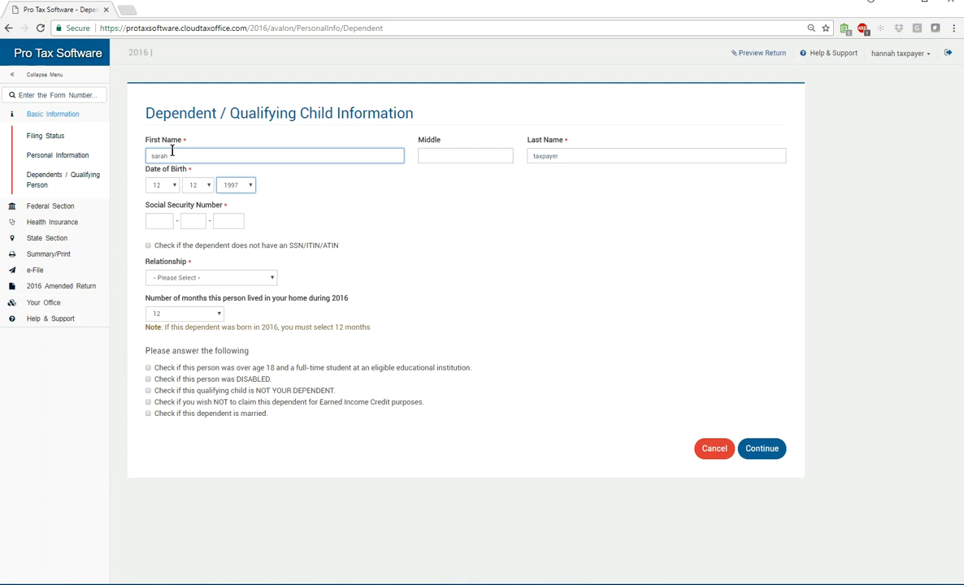
Enter the second dependent's Social Security number and save the dependent
key("Tab")
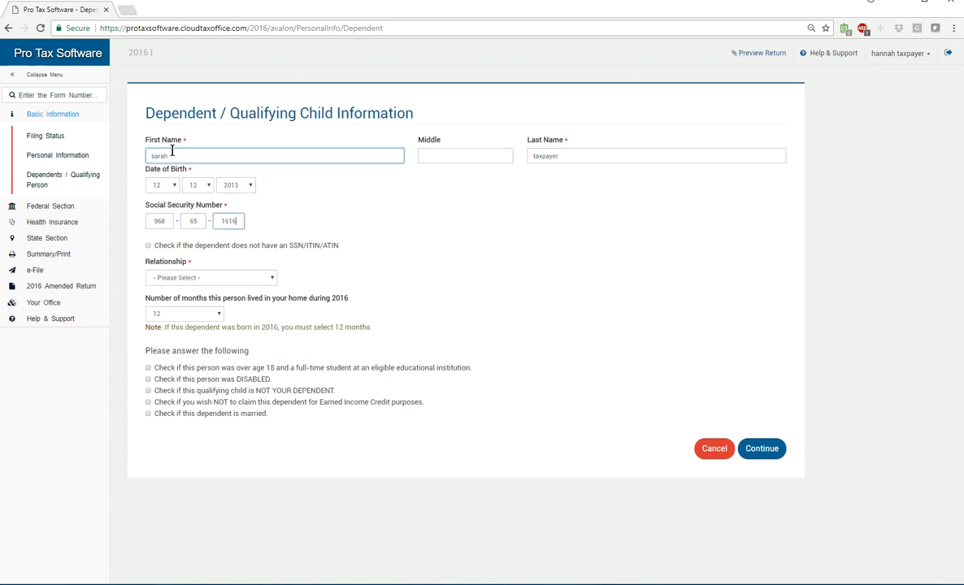
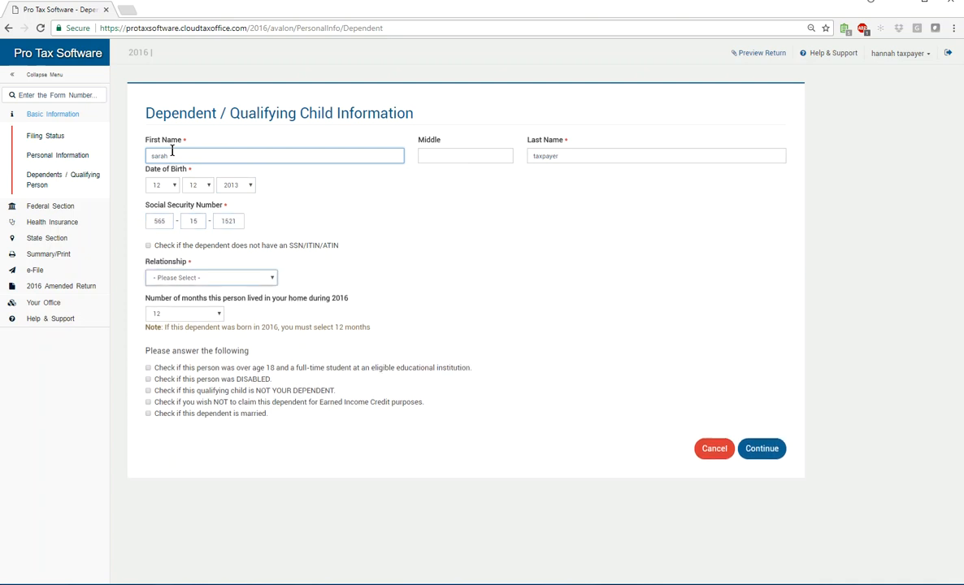
type("d")
left_click(759, 449)
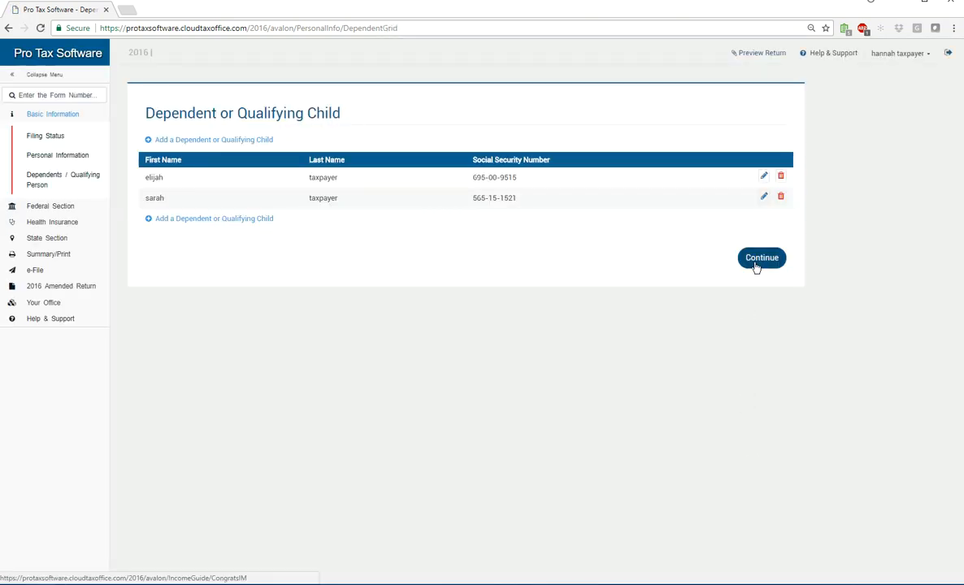
left_click(33, 118)
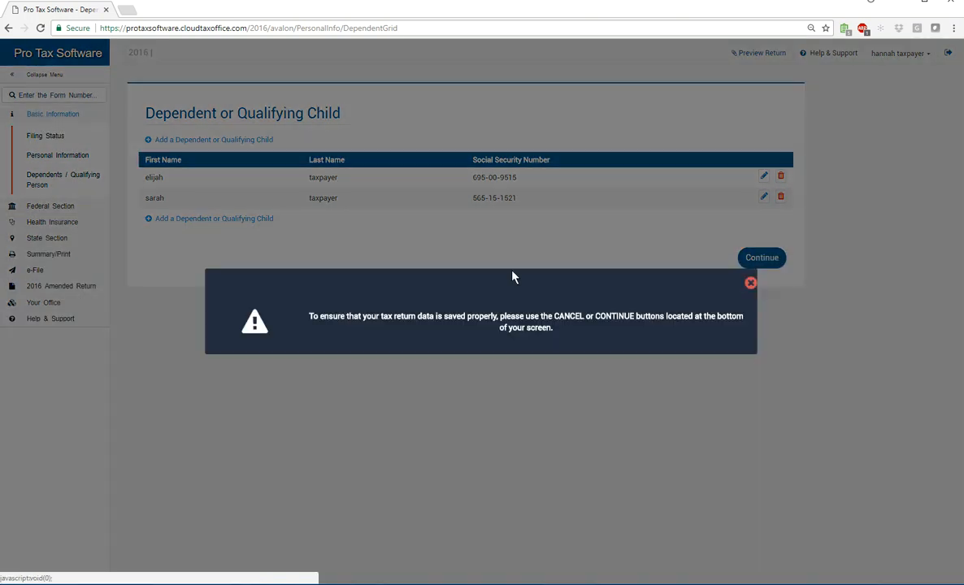
Dismiss the save warning, finish the dependents step, and return to the Basic Information overview
left_click(750, 282)
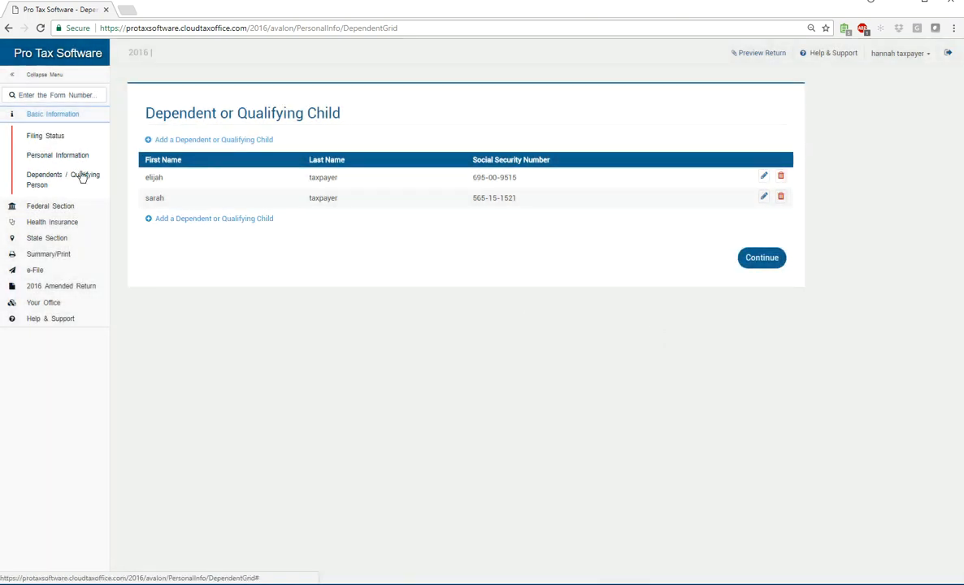
left_click(764, 260)
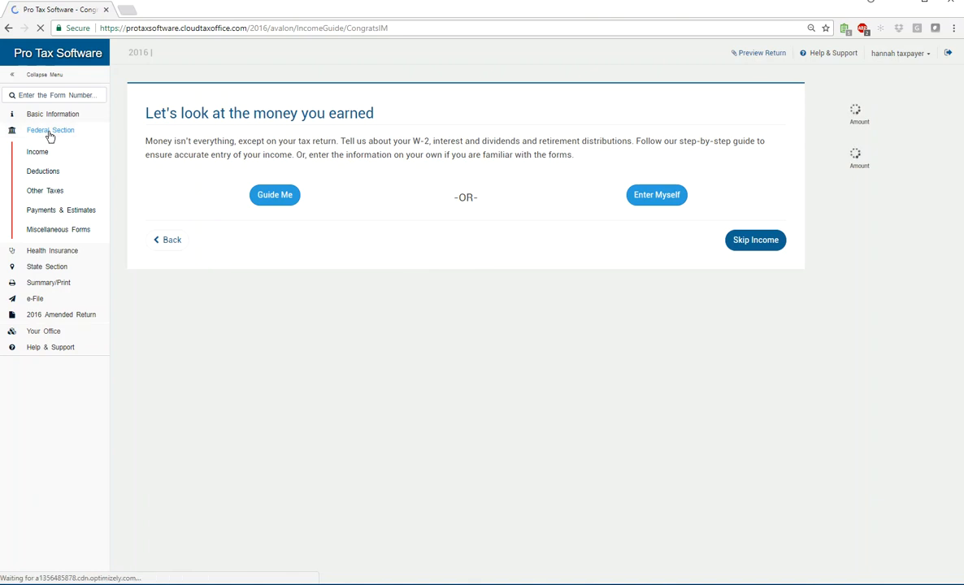
left_click(33, 115)
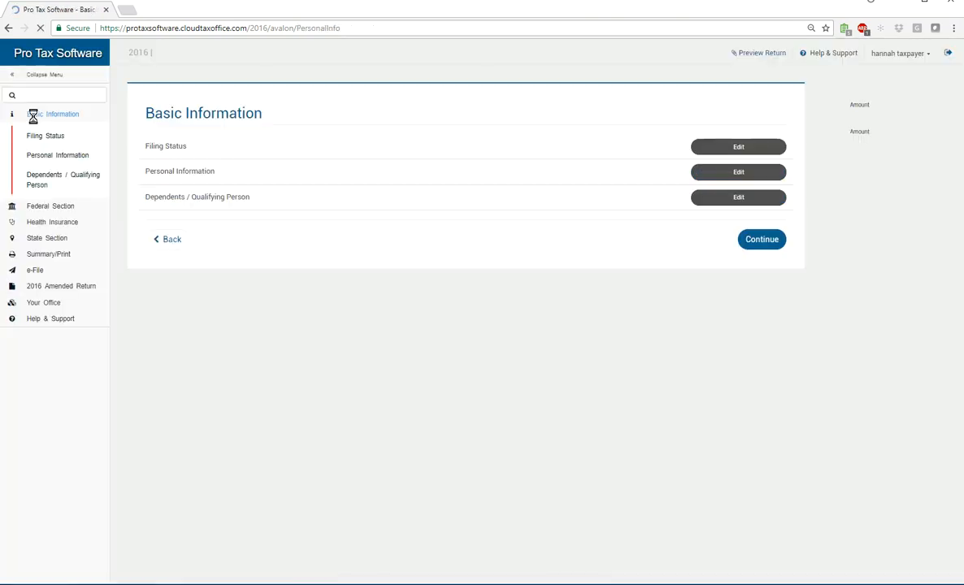
left_click(34, 209)
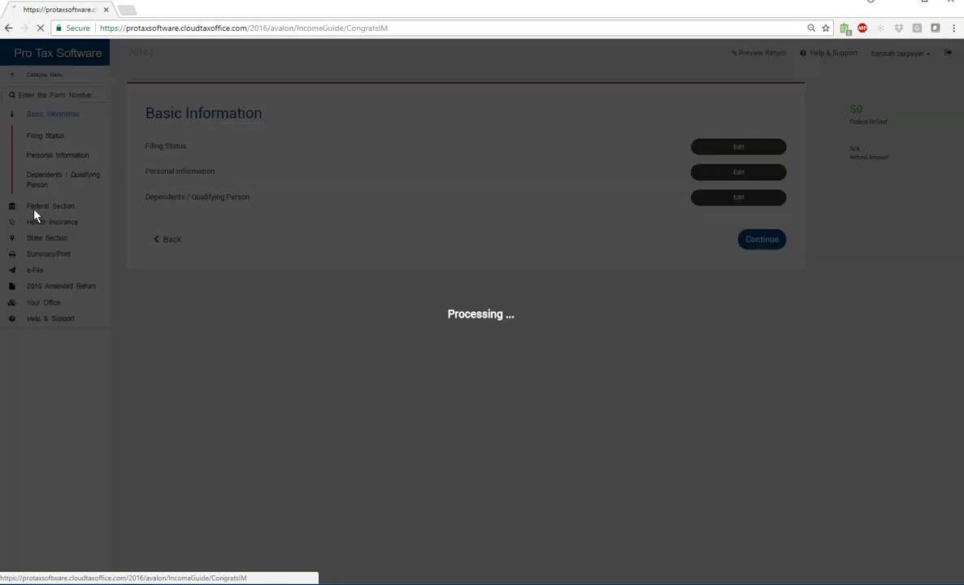